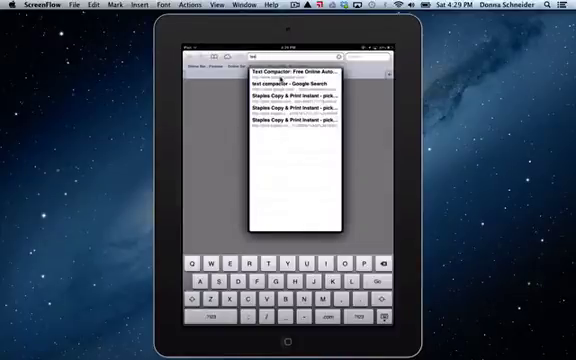
Load the Text Compactor summarizer site from the address bar suggestion
{"action": "left_click", "coordinate": [280, 78]}
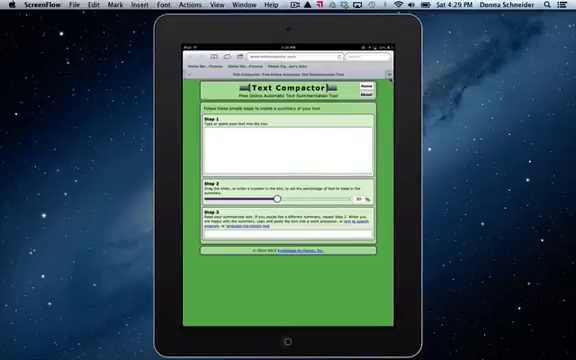
Load cnn.com in a new tab to reach the eastern U.S. weather story
{"action": "left_click", "coordinate": [388, 75]}
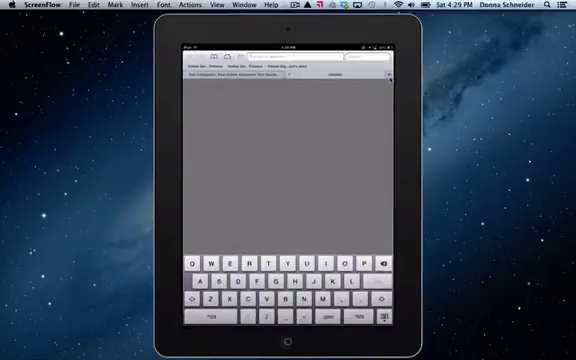
{"action": "type", "text": "cnn.com"}
{"action": "key", "text": "Return"}
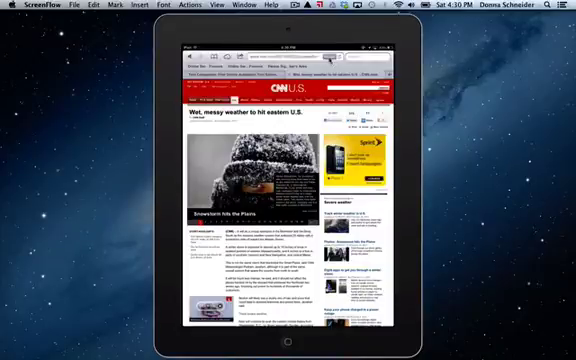
Show the CNN weather article in Reader view as clean text
{"action": "left_click", "coordinate": [330, 58]}
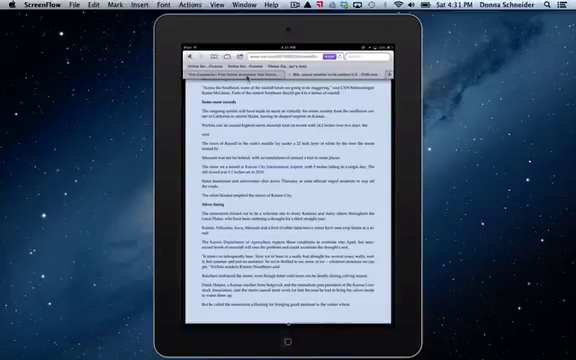
Paste the copied CNN article text into the Step 1 box on Text Compactor
{"action": "left_click", "coordinate": [235, 76]}
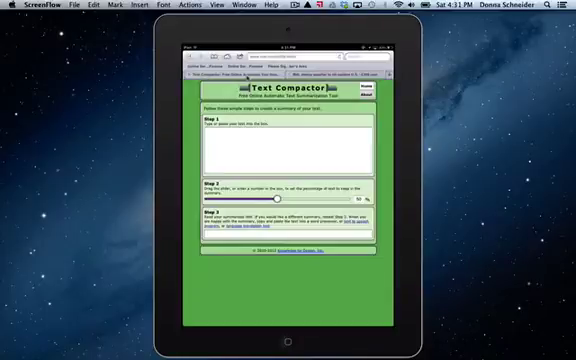
{"action": "left_click", "coordinate": [237, 143]}
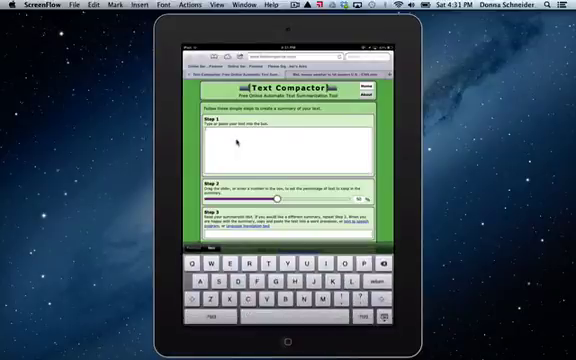
{"action": "left_click", "coordinate": [237, 143]}
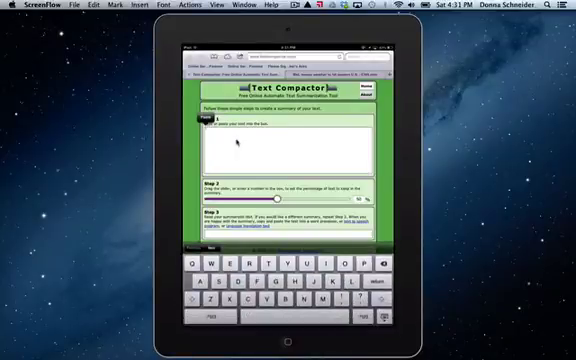
{"action": "left_click", "coordinate": [207, 118]}
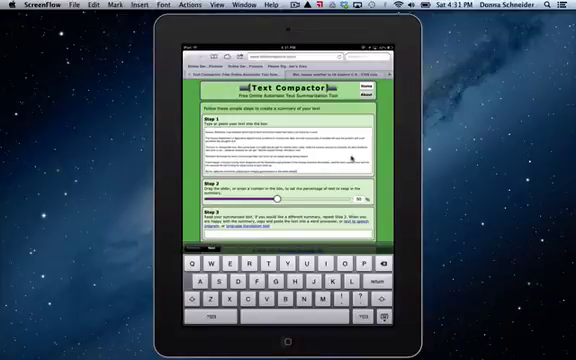
{"action": "scroll", "coordinate": [352, 159], "scroll_direction": "down", "scroll_amount": 3}
{"action": "scroll", "coordinate": [353, 158], "scroll_direction": "down", "scroll_amount": 2}
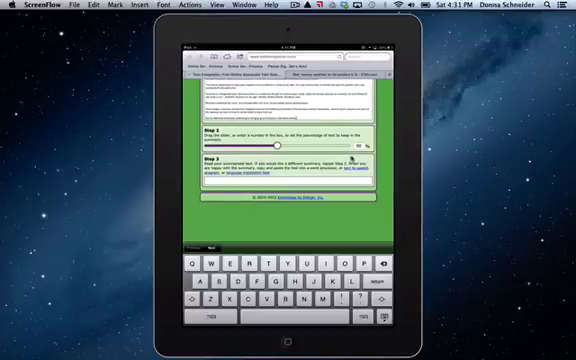
{"action": "scroll", "coordinate": [352, 158], "scroll_direction": "up", "scroll_amount": 5}
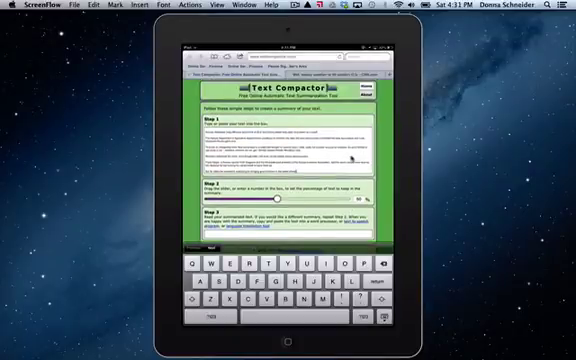
{"action": "scroll", "coordinate": [352, 158], "scroll_direction": "down", "scroll_amount": 3}
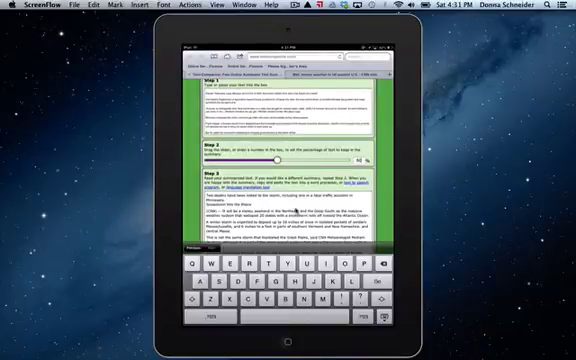
{"action": "scroll", "coordinate": [296, 208], "scroll_direction": "down", "scroll_amount": 3}
{"action": "scroll", "coordinate": [296, 208], "scroll_direction": "down", "scroll_amount": 3}
{"action": "scroll", "coordinate": [296, 208], "scroll_direction": "down", "scroll_amount": 3}
{"action": "scroll", "coordinate": [296, 208], "scroll_direction": "down", "scroll_amount": 2}
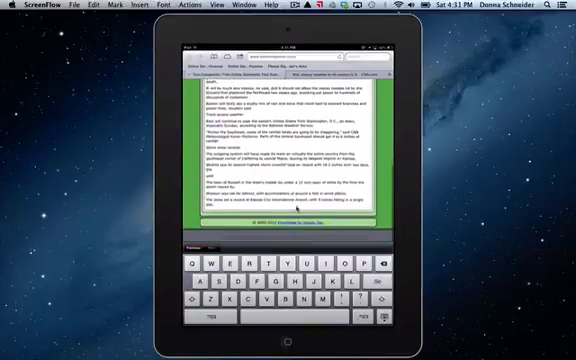
Scroll the page to read the Step 3 summary of the article
{"action": "left_click_drag", "start_coordinate": [296, 208], "coordinate": [296, 236]}
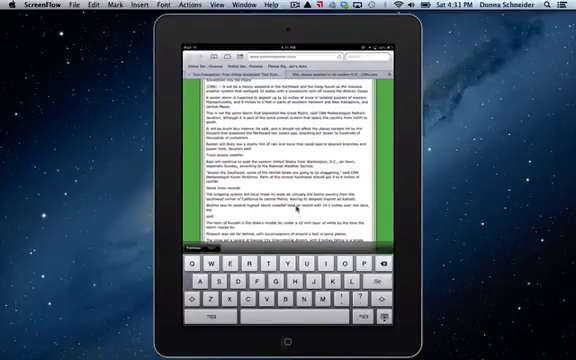
{"action": "scroll", "coordinate": [296, 208], "scroll_direction": "up", "scroll_amount": 3}
{"action": "scroll", "coordinate": [298, 205], "scroll_direction": "up", "scroll_amount": 3}
{"action": "scroll", "coordinate": [296, 206], "scroll_direction": "up", "scroll_amount": 2}
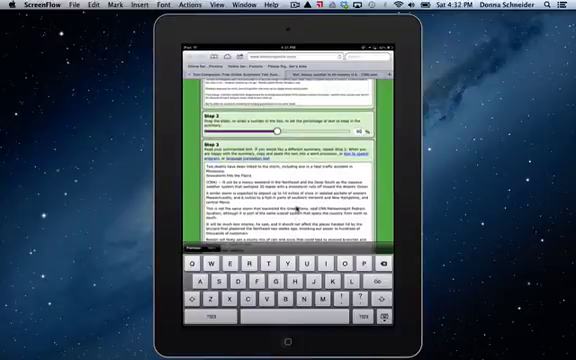